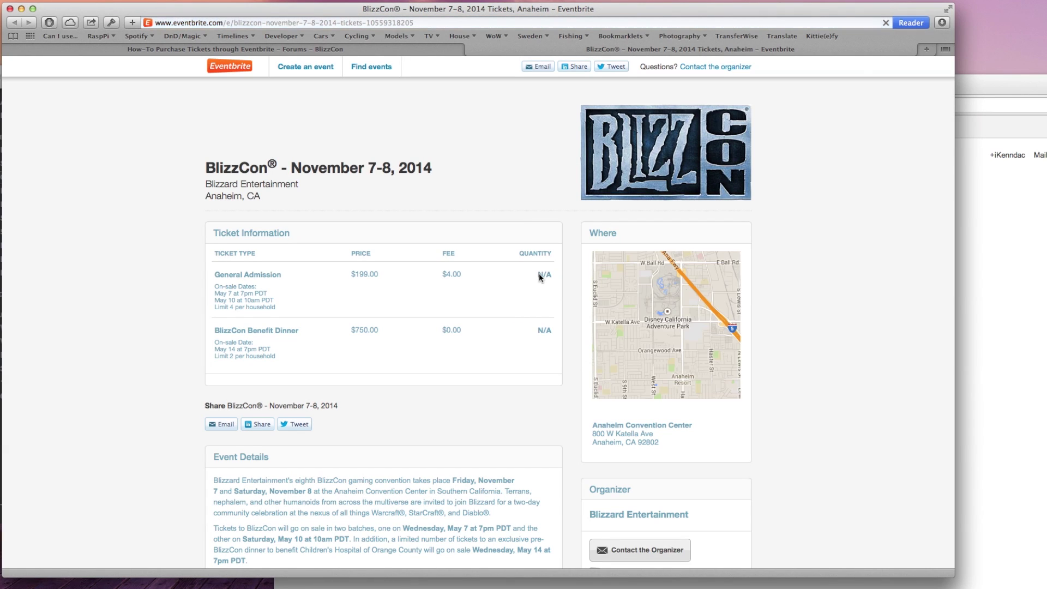
# Keep reloading the BlizzCon 2014 event page until General Admission tickets go on sale.
pyautogui.press('super+r')
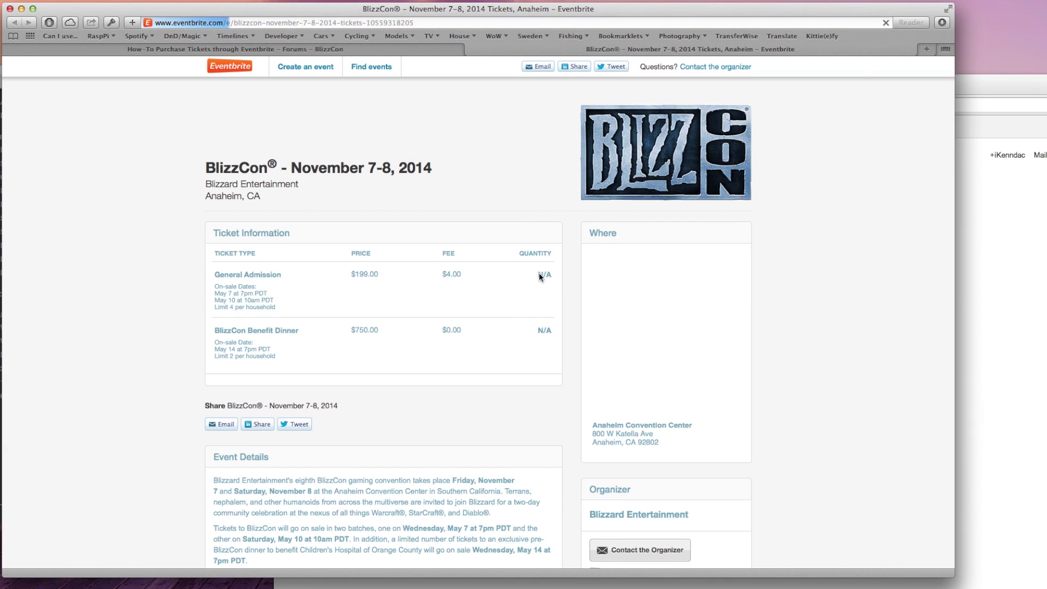
pyautogui.press('super+r')
pyautogui.press('super+r')
pyautogui.press('super+r')
pyautogui.press('super+r')
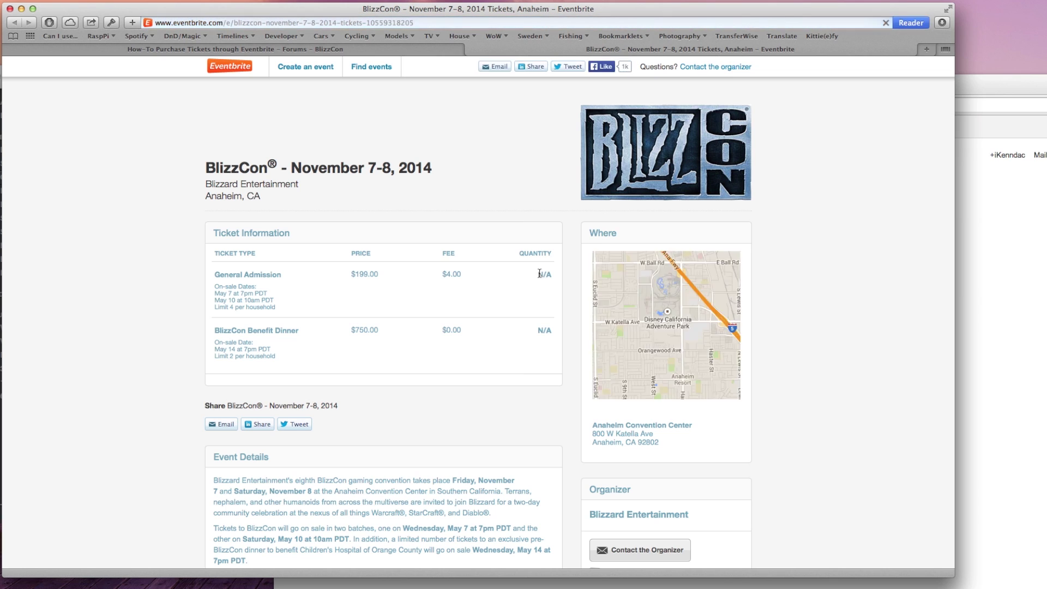
pyautogui.press('super+r')
pyautogui.press('super+r')
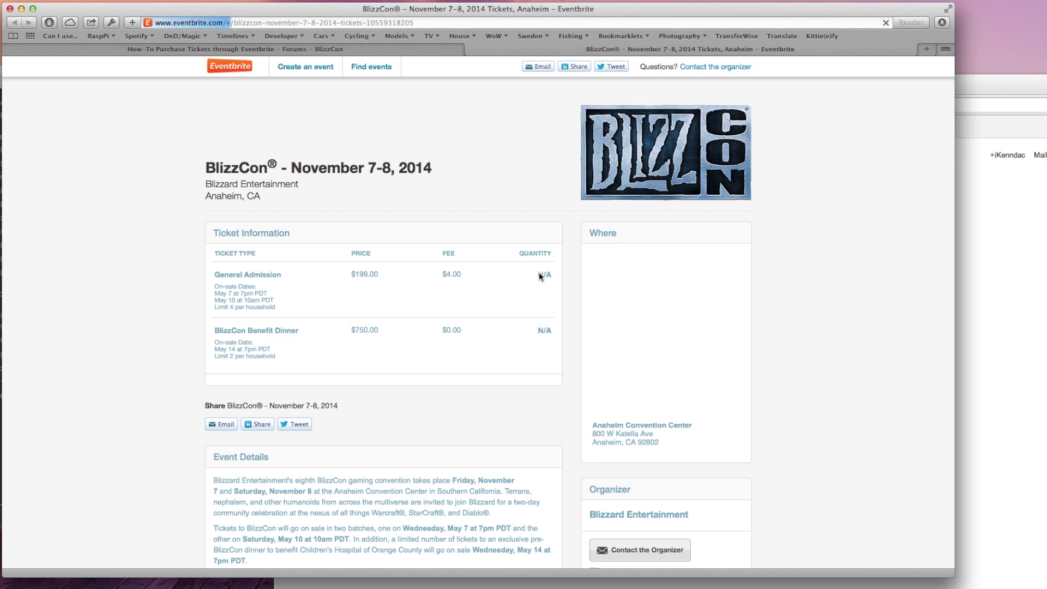
pyautogui.press('super+r')
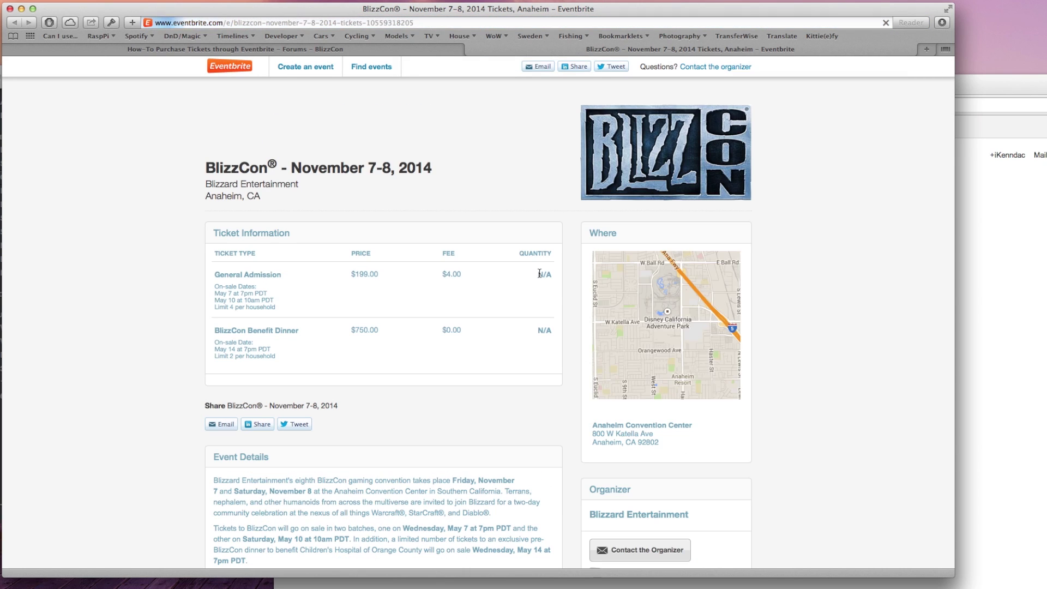
pyautogui.press('super+r')
pyautogui.press('super+r')
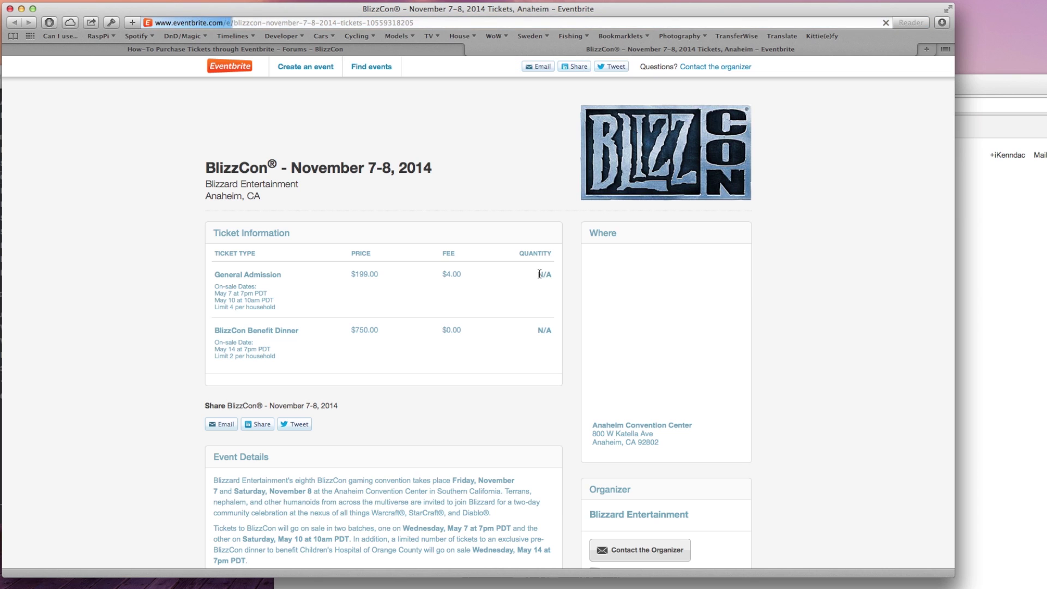
pyautogui.press('super+r')
pyautogui.press('super+r')
pyautogui.press('super+r')
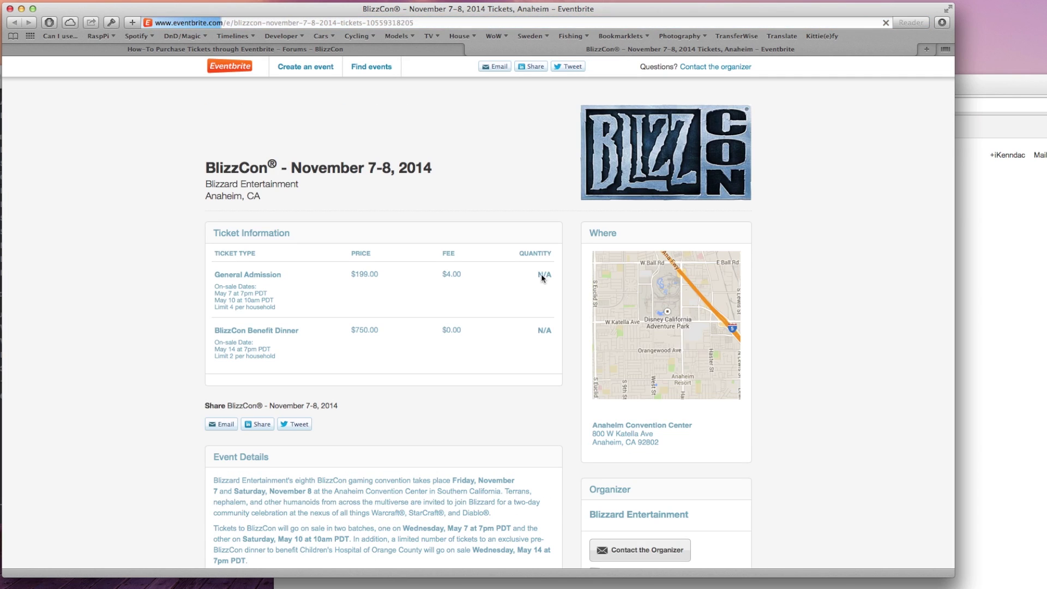
pyautogui.press('super+r')
pyautogui.press('super+r')
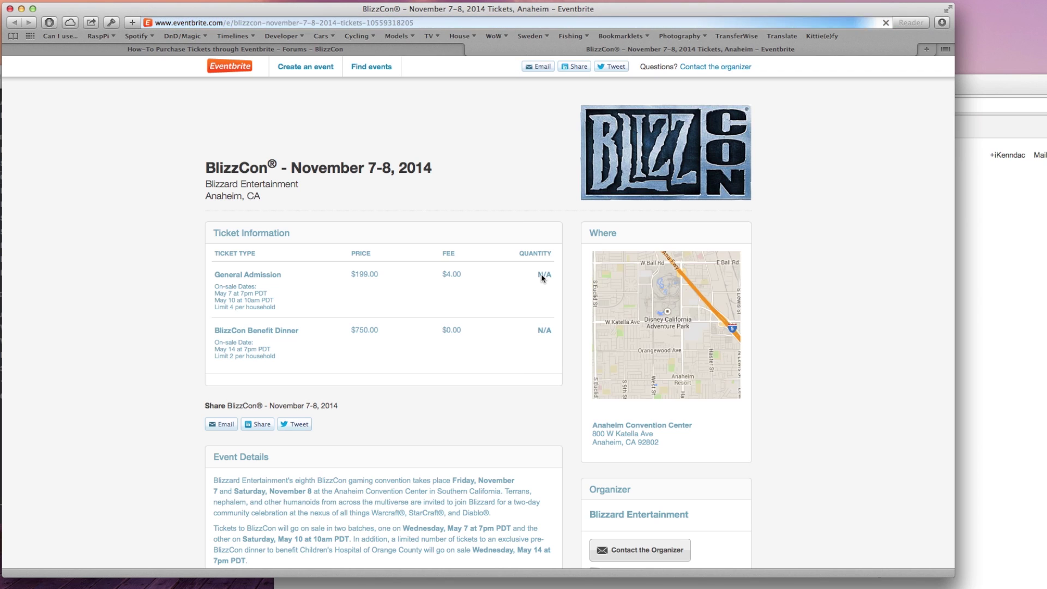
pyautogui.press('super+r')
pyautogui.press('super+r')
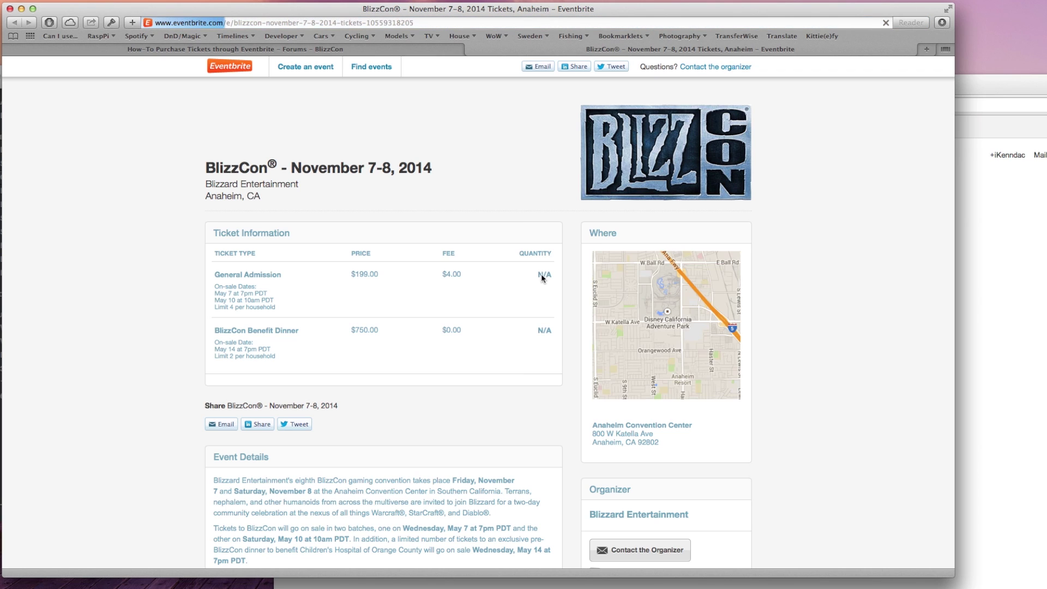
pyautogui.press('super+r')
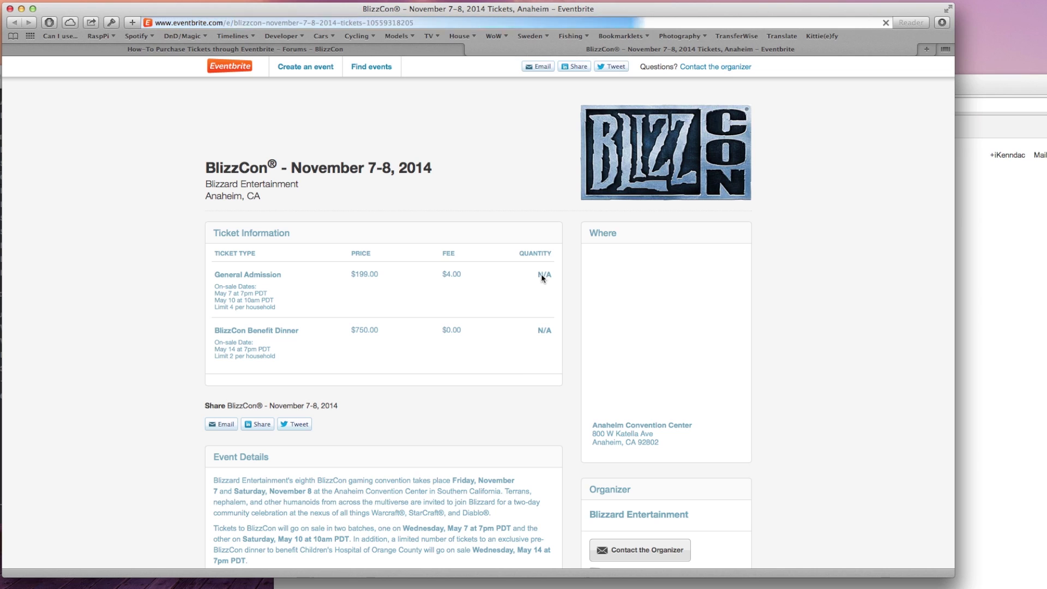
pyautogui.press('super+r')
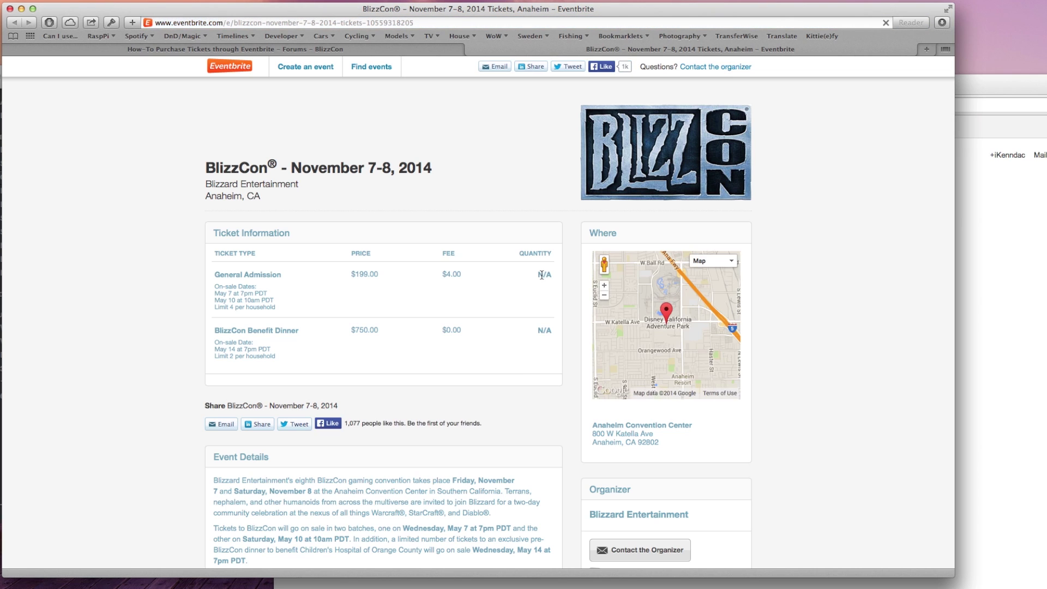
pyautogui.press('super+r')
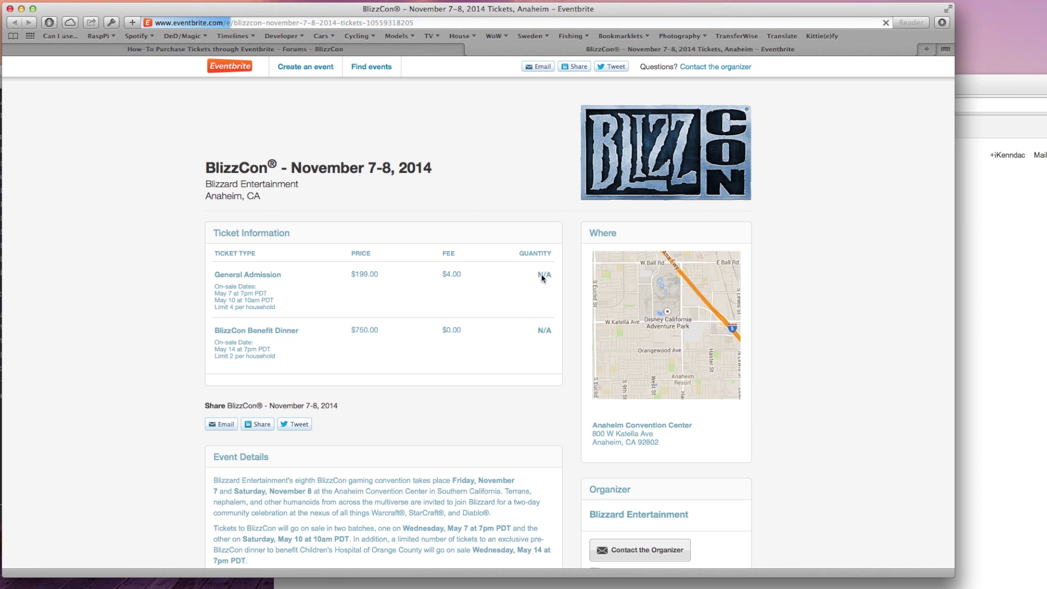
pyautogui.press('super+r')
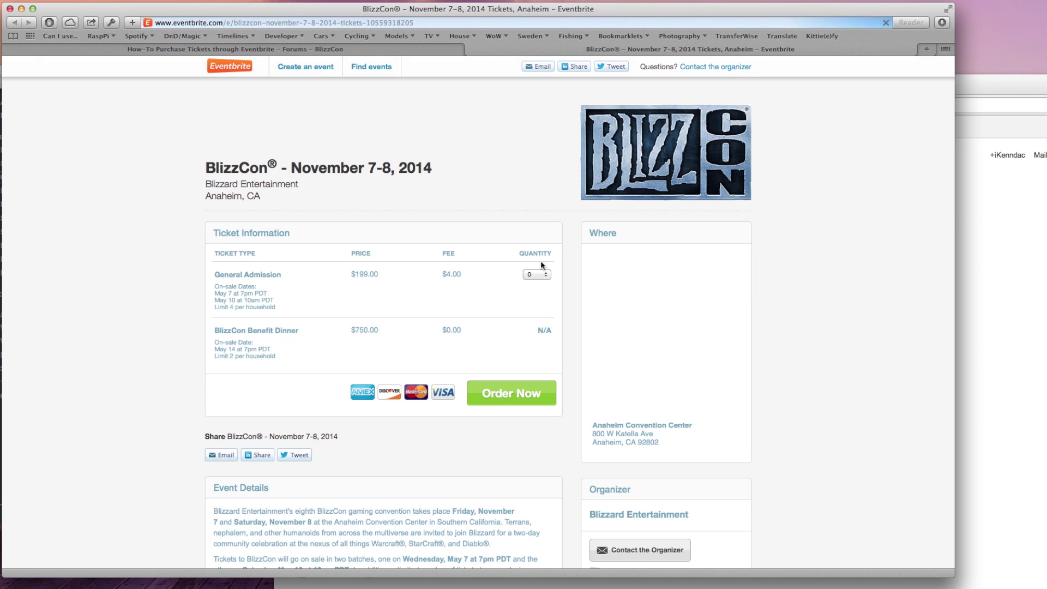
# Order two General Admission tickets with Order Now in Safari.
pyautogui.click(537, 274)
pyautogui.click(540, 295)
pyautogui.click(504, 403)
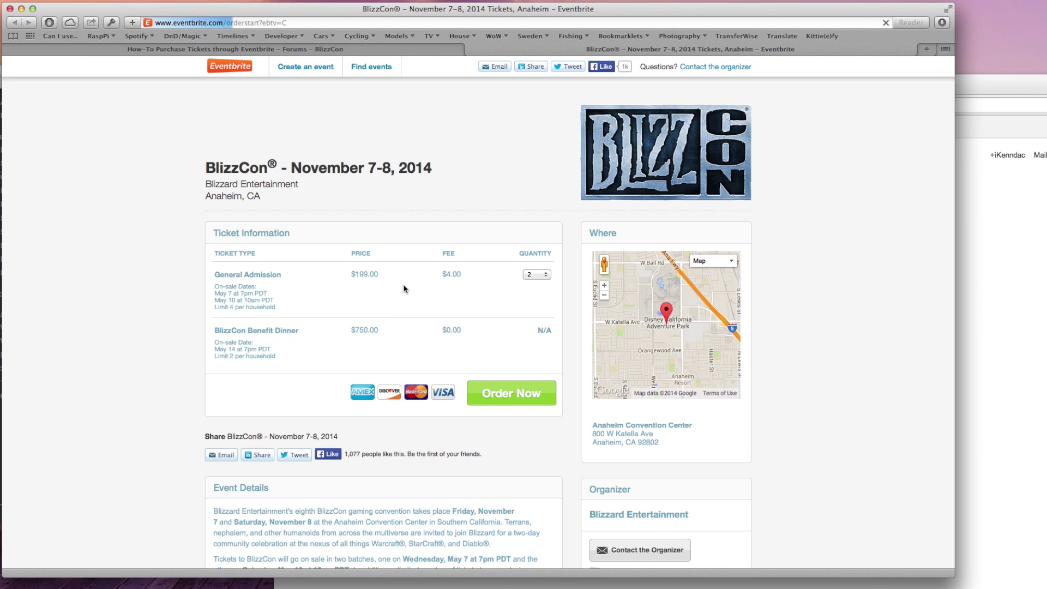
# Load the BlizzCon event page in Chrome with two General Admission tickets selected, then return to Safari.
pyautogui.click(982, 314)
pyautogui.press('super+v')
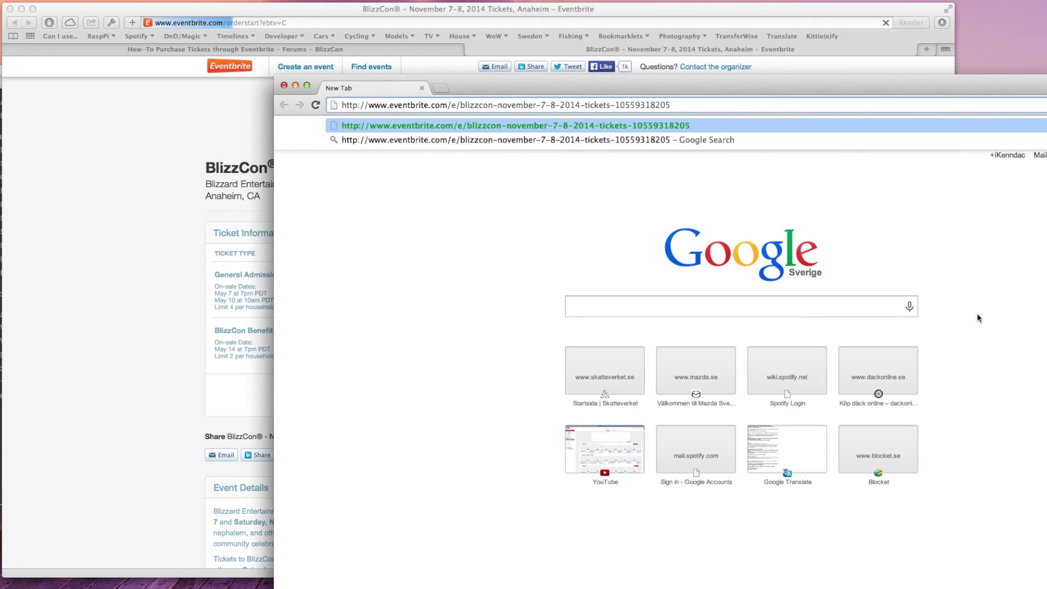
pyautogui.press('Return')
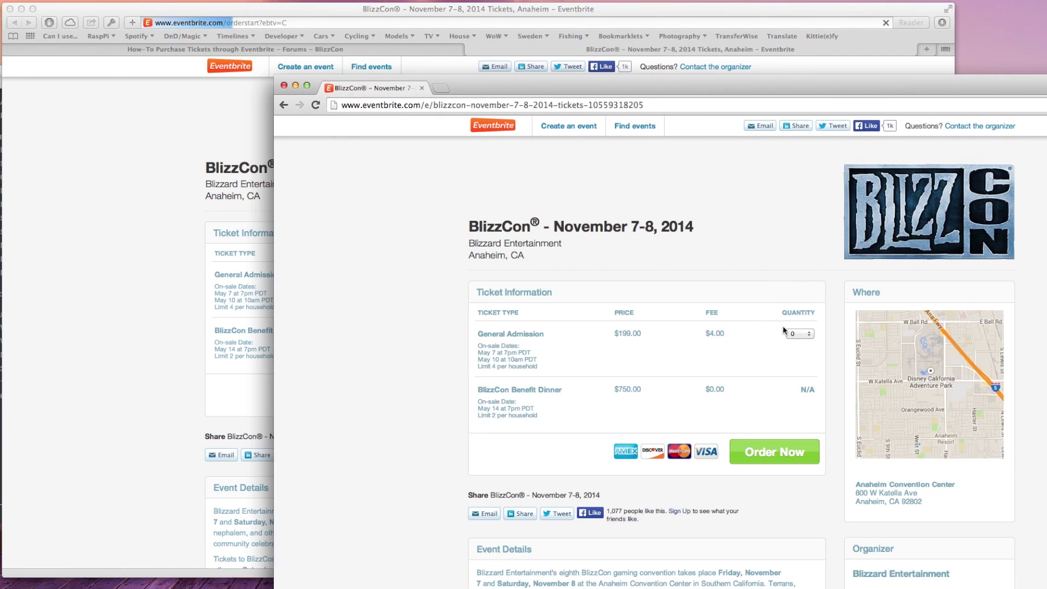
pyautogui.click(799, 333)
pyautogui.click(796, 355)
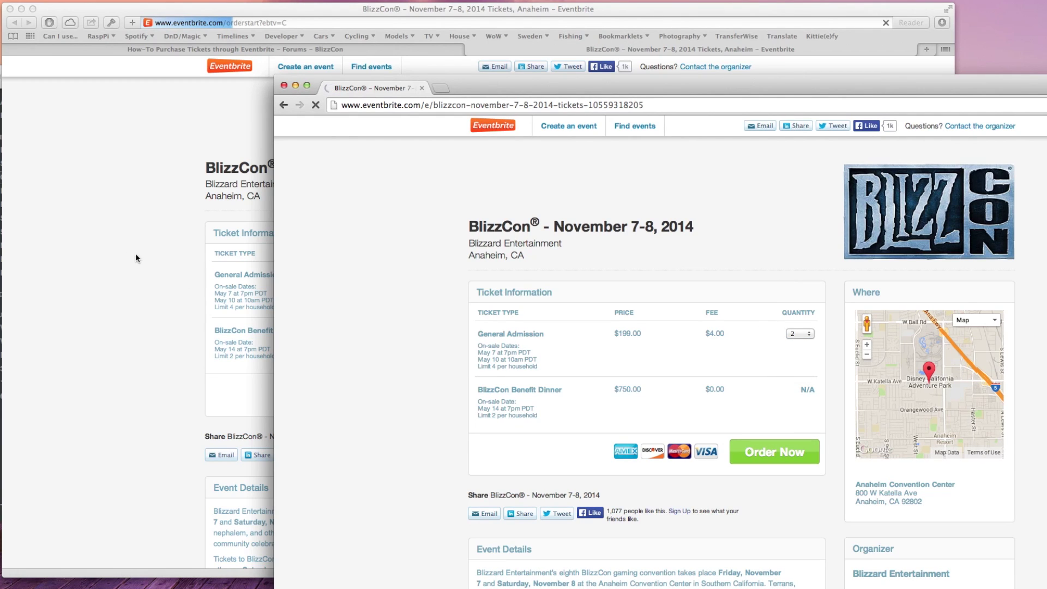
pyautogui.click(156, 248)
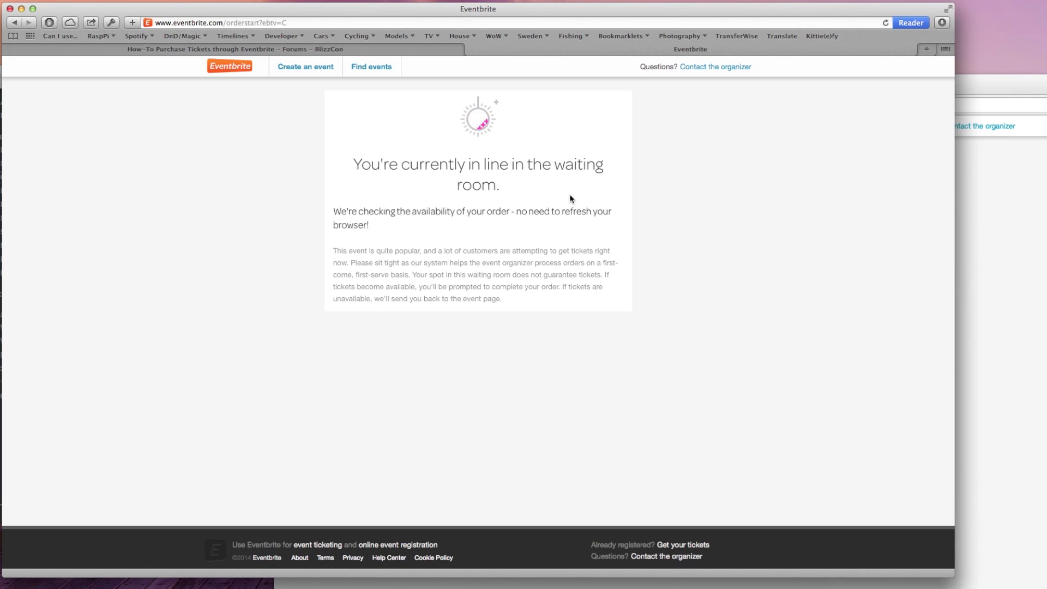
# Glance at Chrome's queue position, then wait in Safari's waiting room for the $406.00 registration page.
pyautogui.press('super+Tab')
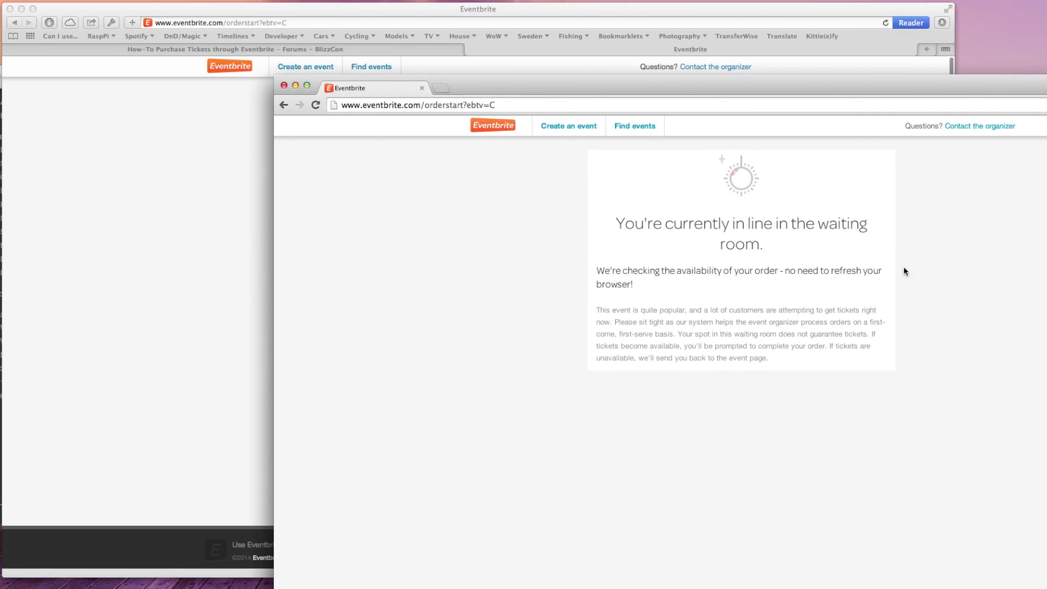
pyautogui.press('super+Tab')
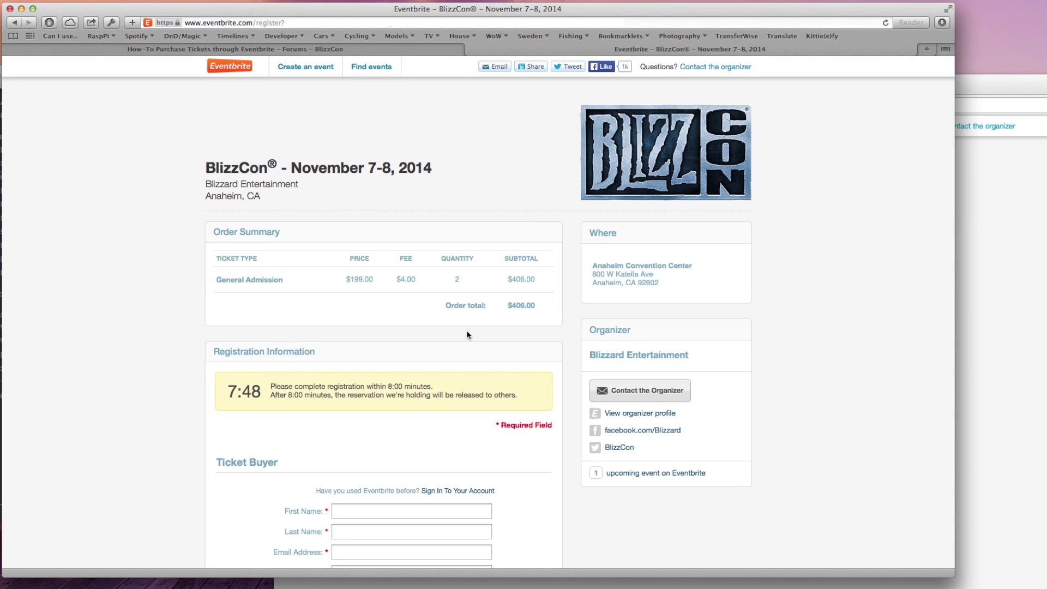
# Enter the Ticket Buyer's first name, last name, email and confirm email, reaching Create Password.
pyautogui.scroll(-5, 465, 331)
pyautogui.click(400, 356)
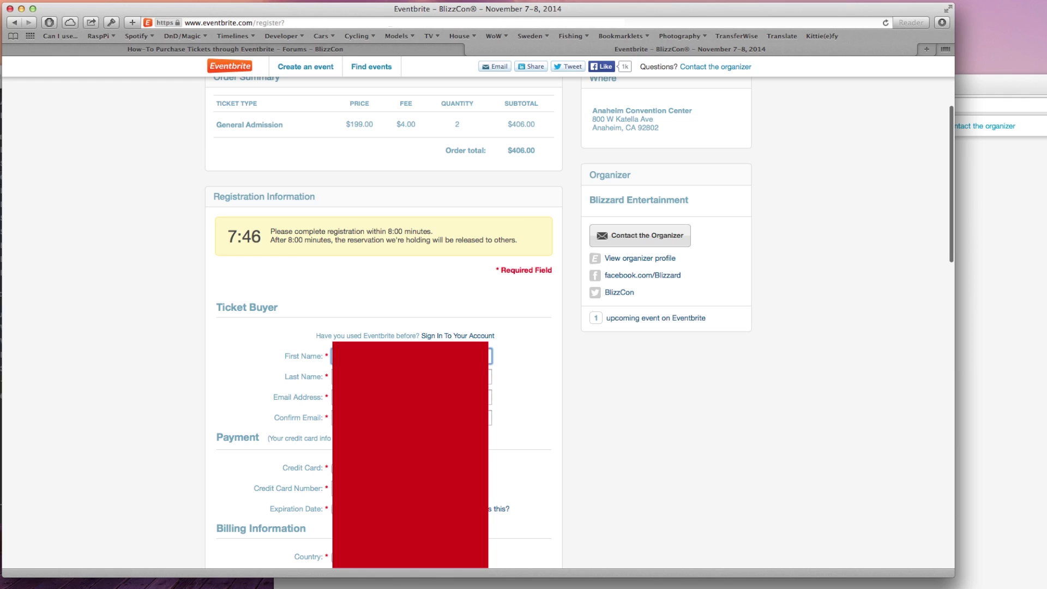
pyautogui.press('Tab')
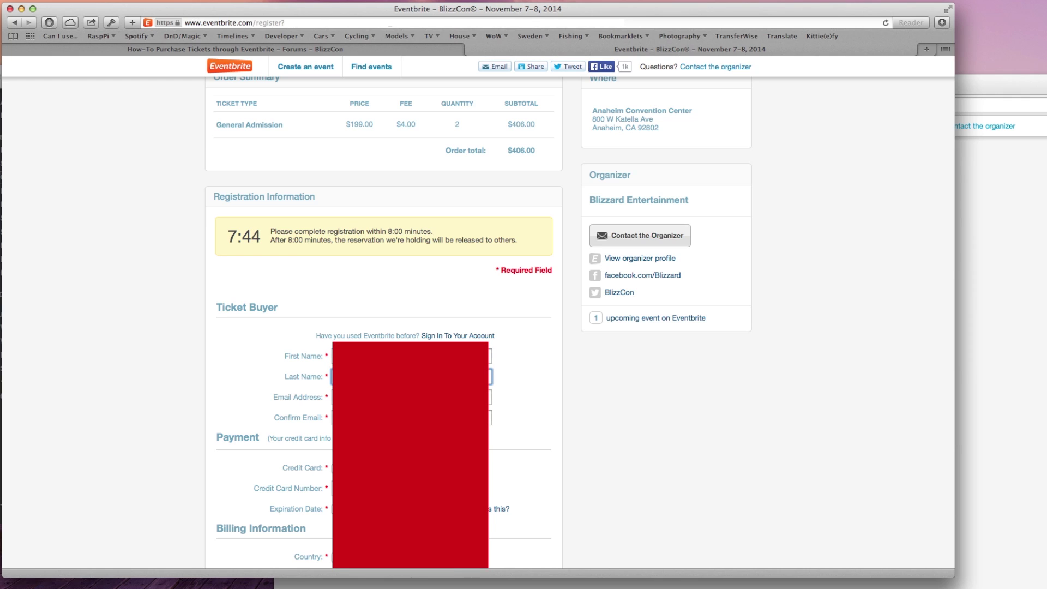
pyautogui.press('Tab')
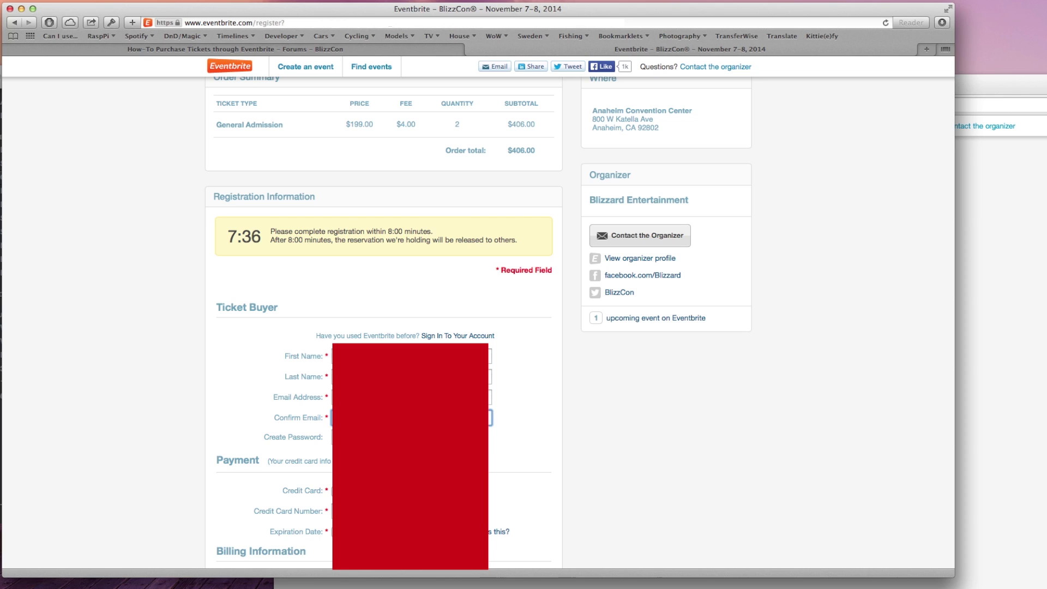
pyautogui.press('Tab')
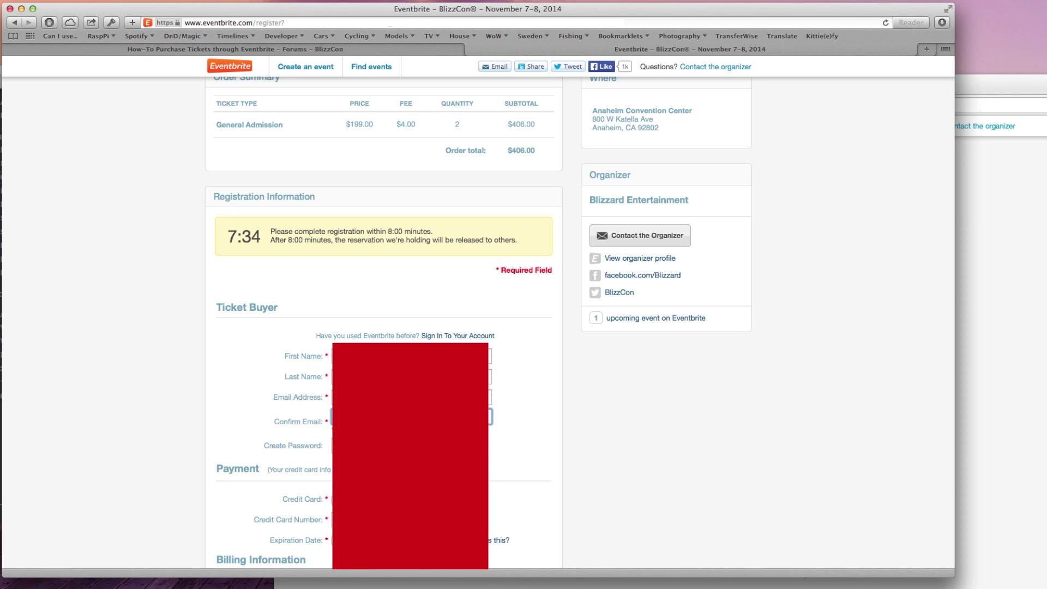
pyautogui.press('Tab')
pyautogui.scroll(1, 578, 322)
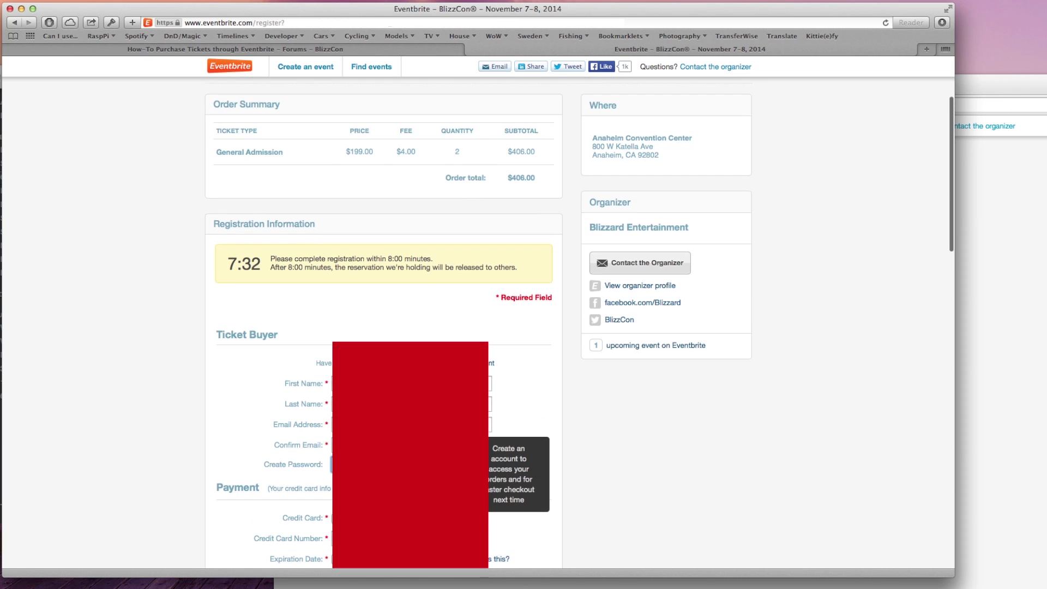
pyautogui.scroll(-4, 578, 322)
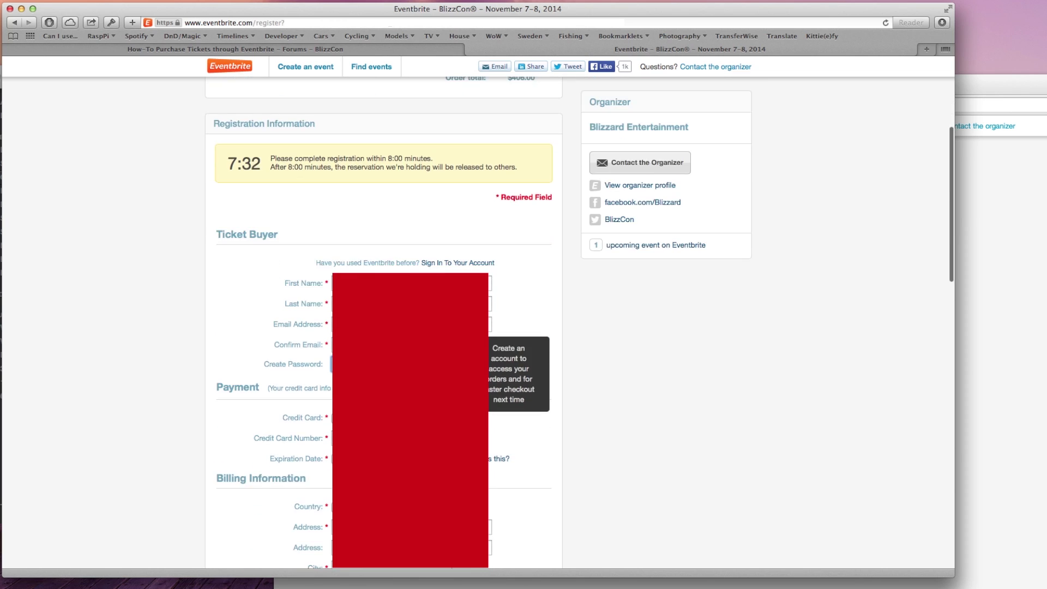
# Fill the buyer form from the saved Eventbrite entry in 1Password.
pyautogui.click(111, 22)
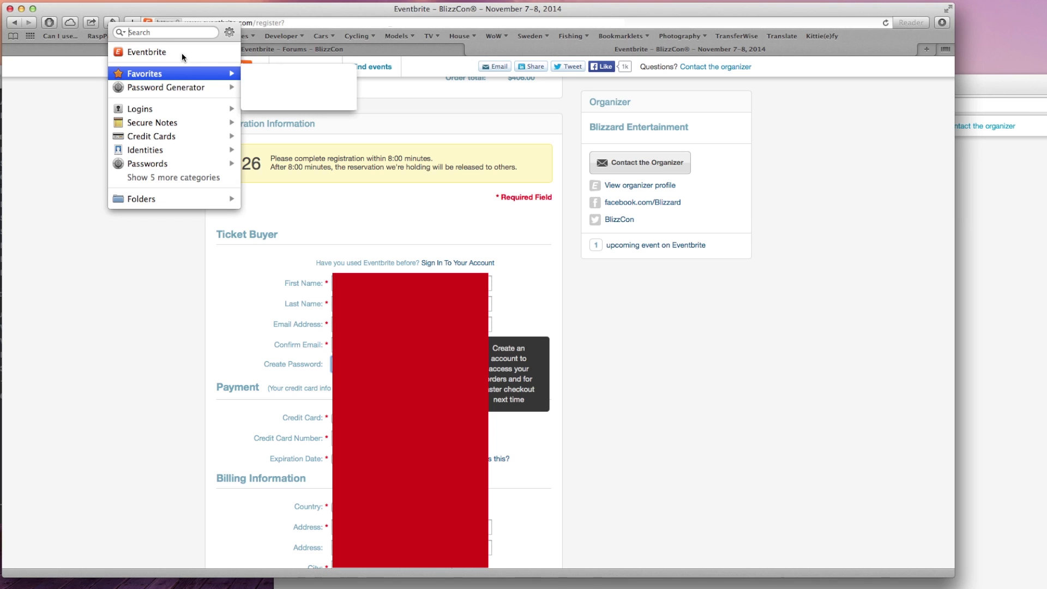
pyautogui.press('Up')
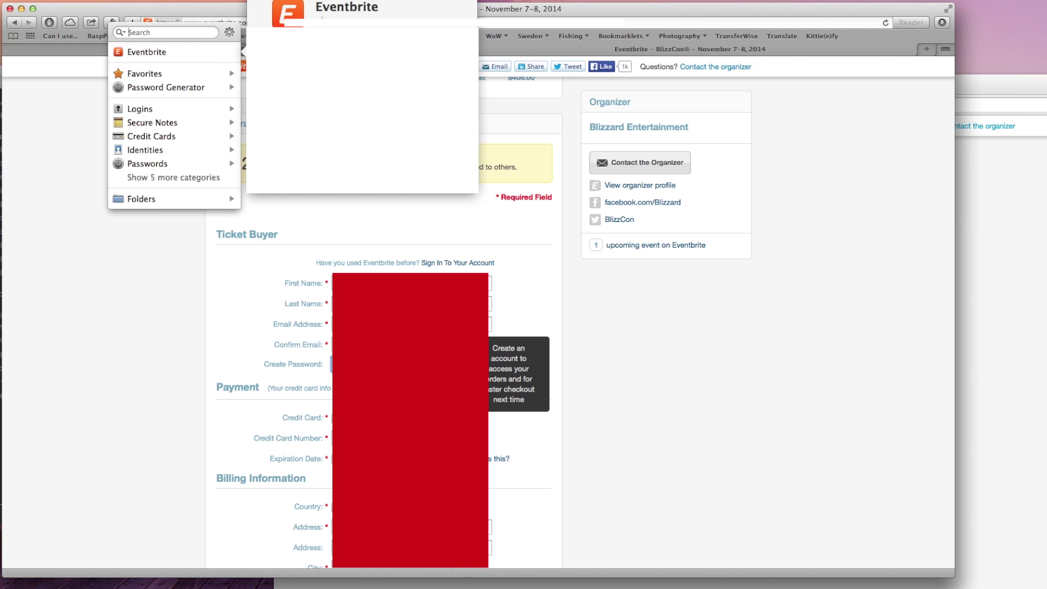
pyautogui.press('Escape')
pyautogui.scroll(1, 272, 358)
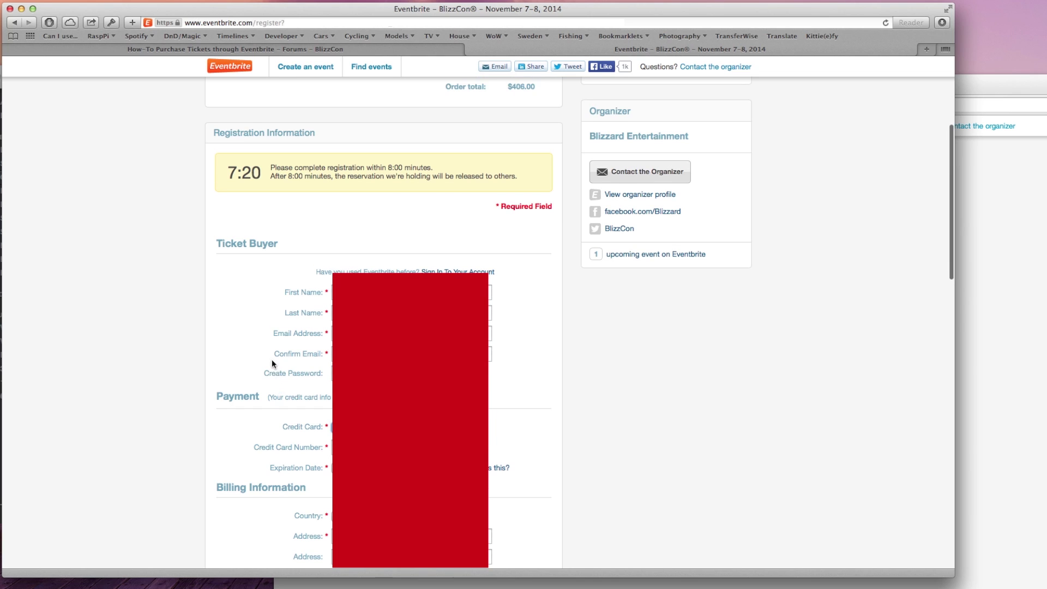
pyautogui.press('Tab')
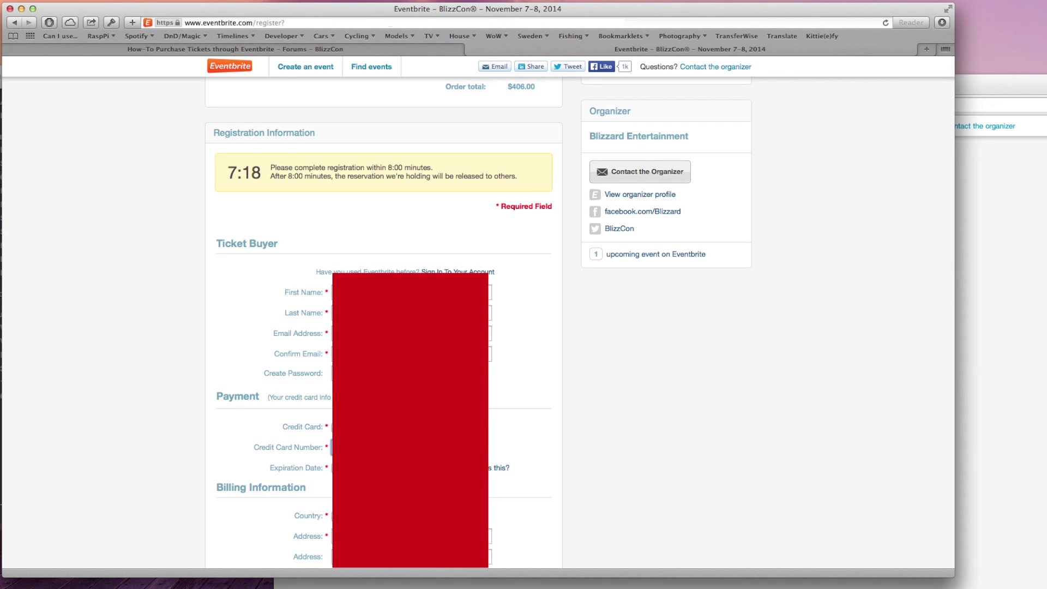
pyautogui.scroll(-5, 381, 322)
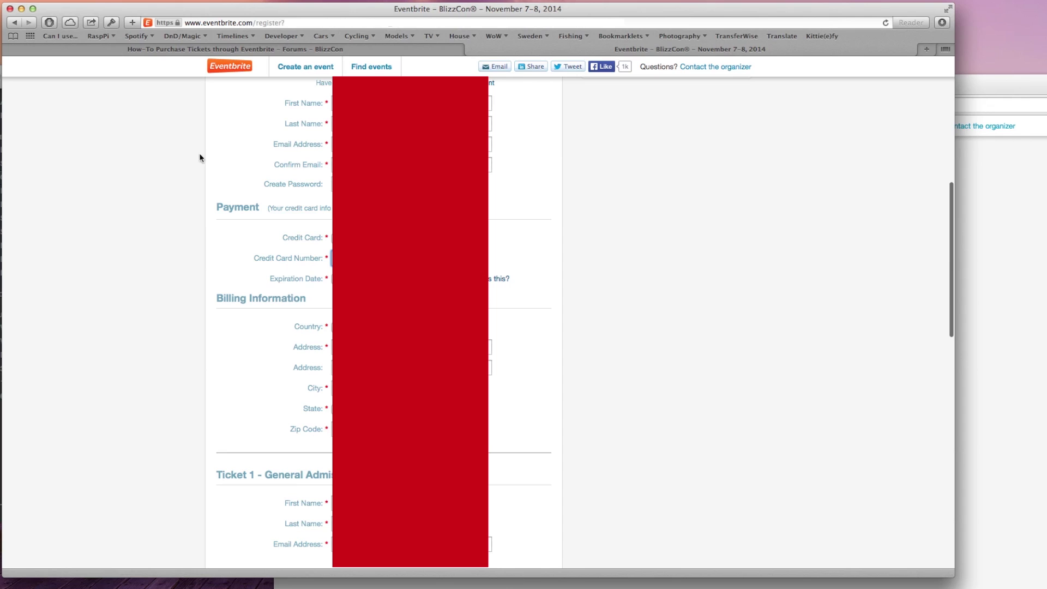
# Autofill the saved credit card with 1Password and set the billing country, address and city.
pyautogui.click(117, 25)
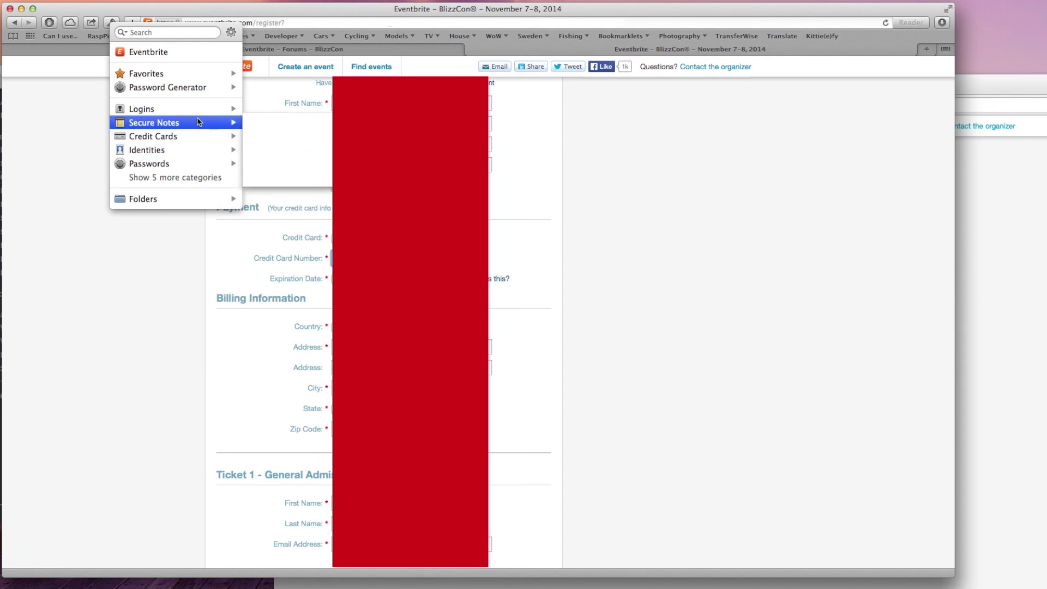
pyautogui.moveTo(152, 135)
pyautogui.click(281, 136)
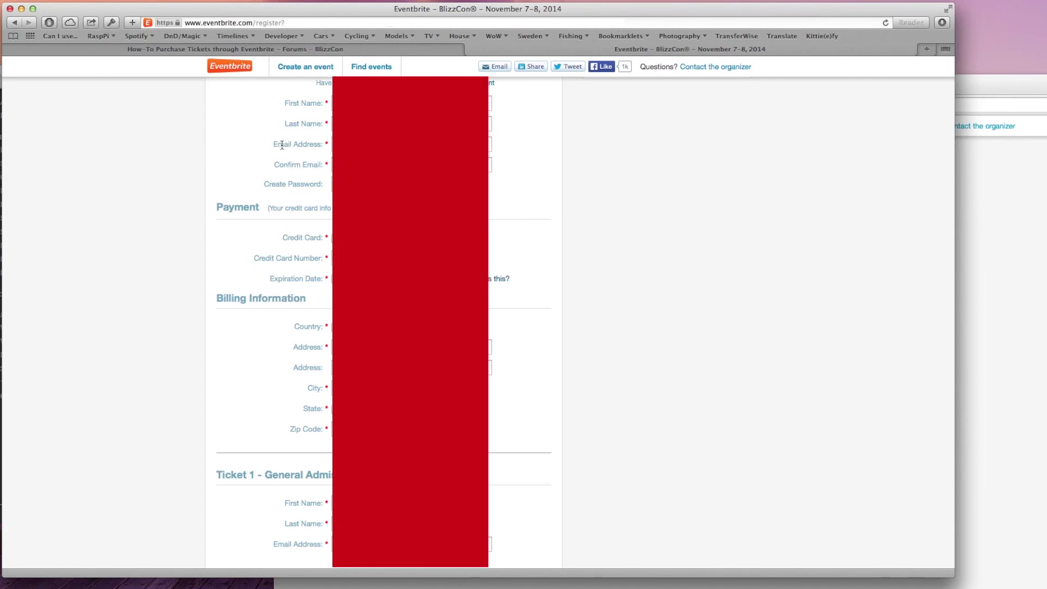
pyautogui.click(330, 326)
pyautogui.scroll(5, 330, 256)
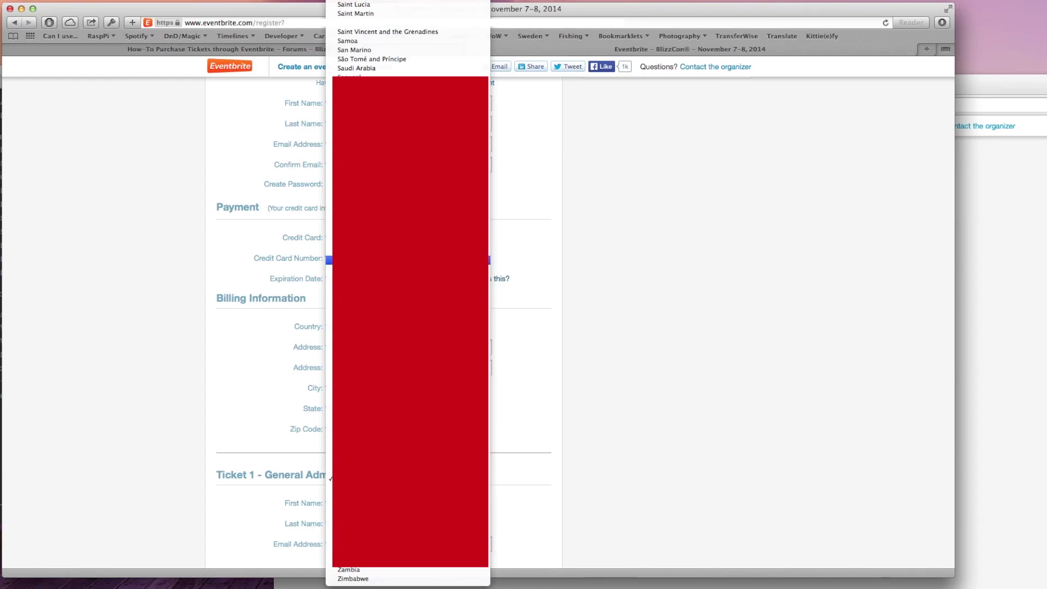
pyautogui.press('Return')
pyautogui.press('Tab')
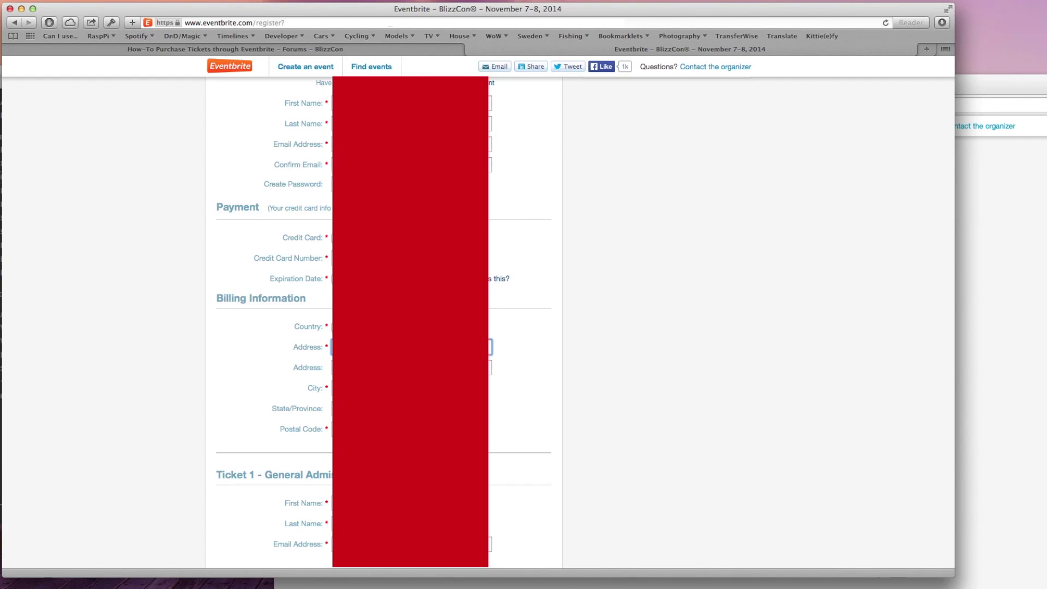
pyautogui.press('Tab')
pyautogui.press('Tab')
pyautogui.press('Tab')
pyautogui.press('Tab')
pyautogui.press('Tab')
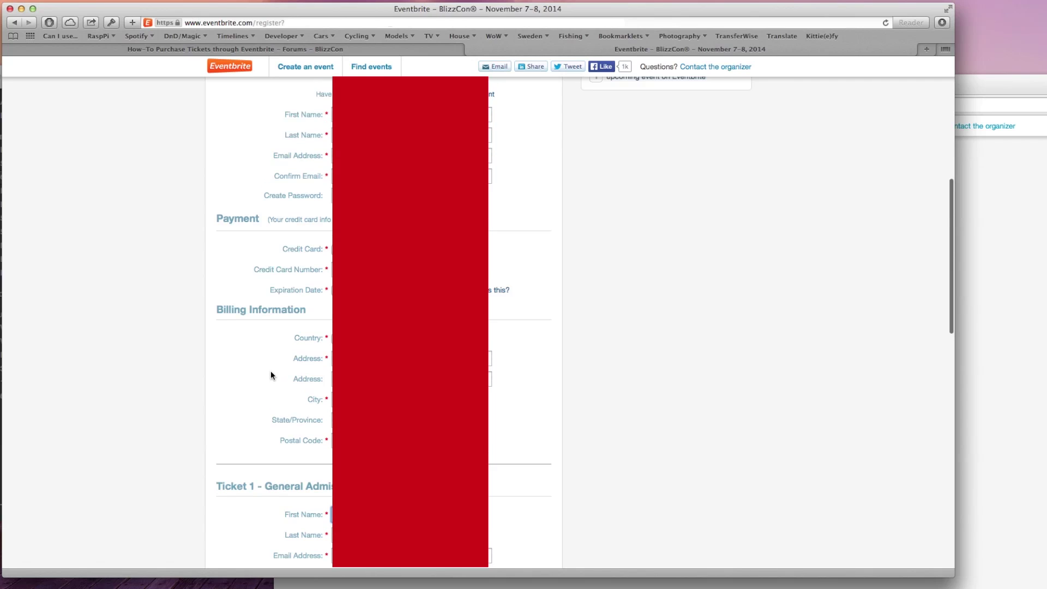
# Complete Ticket 1's Character Name and agree to its waiver.
pyautogui.scroll(-5, 270, 374)
pyautogui.scroll(-3, 269, 376)
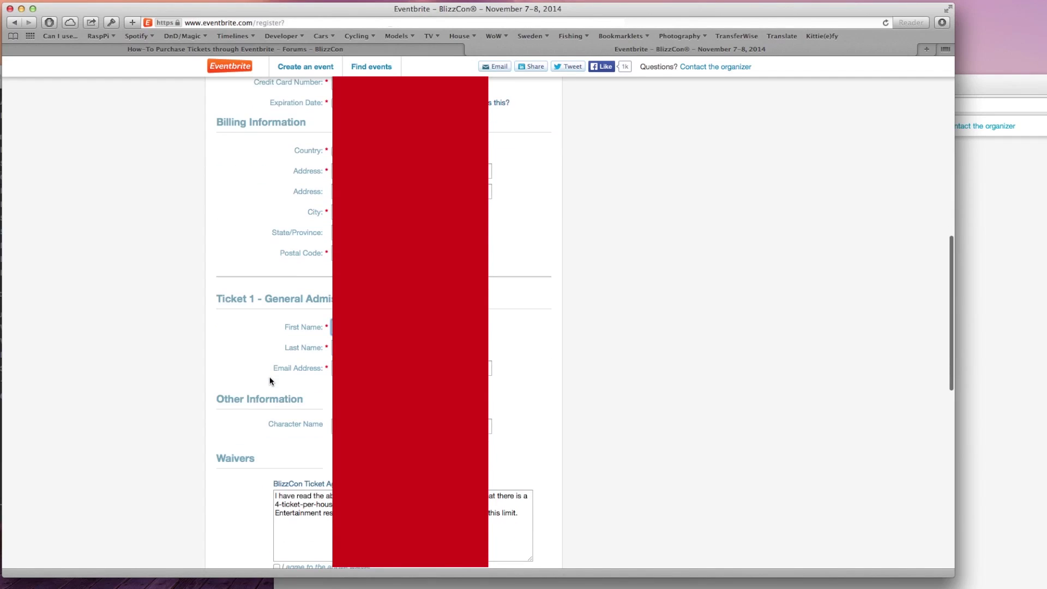
pyautogui.scroll(-2, 287, 393)
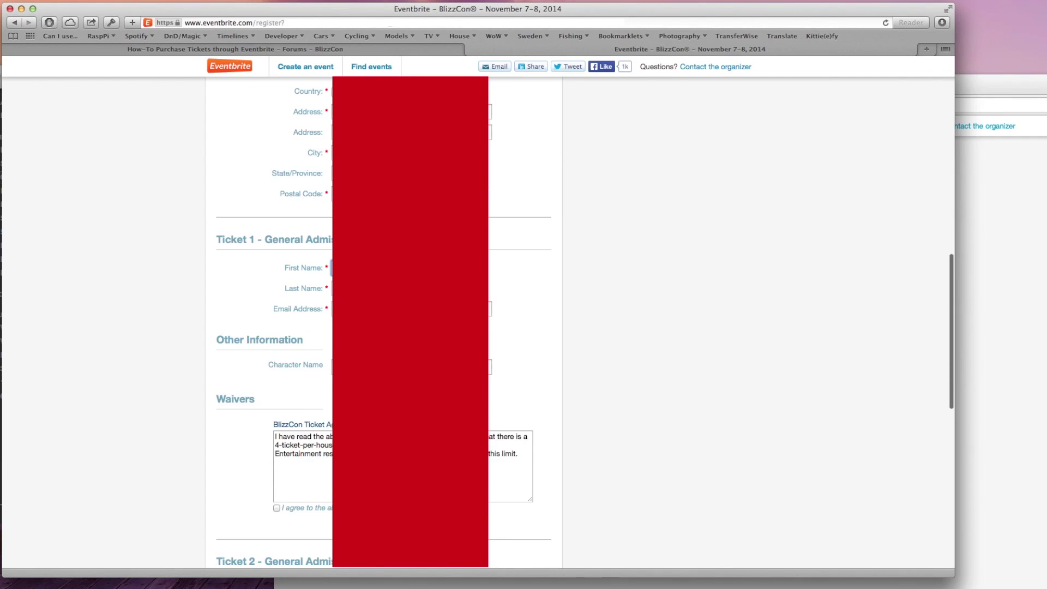
pyautogui.press('Tab')
pyautogui.press('Tab')
pyautogui.press('Tab')
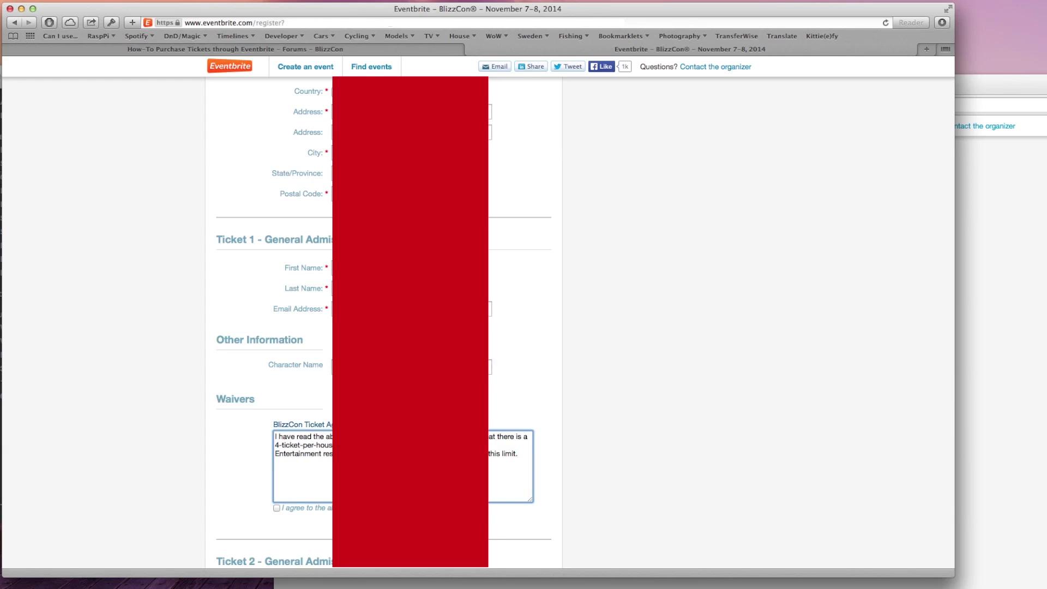
pyautogui.click(295, 508)
pyautogui.scroll(1, 295, 508)
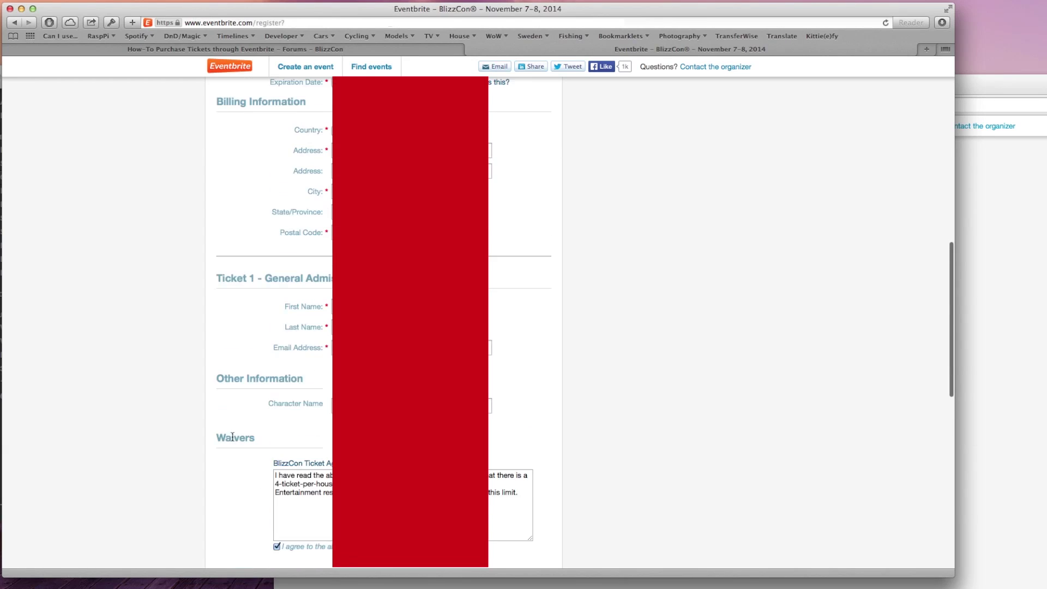
pyautogui.scroll(-10, 296, 458)
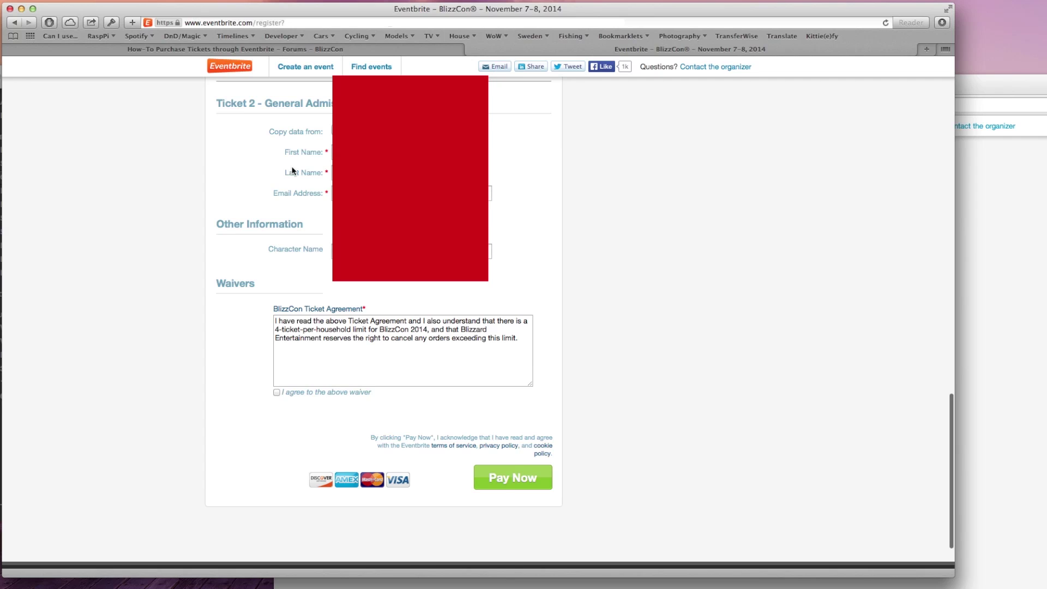
pyautogui.scroll(3, 294, 201)
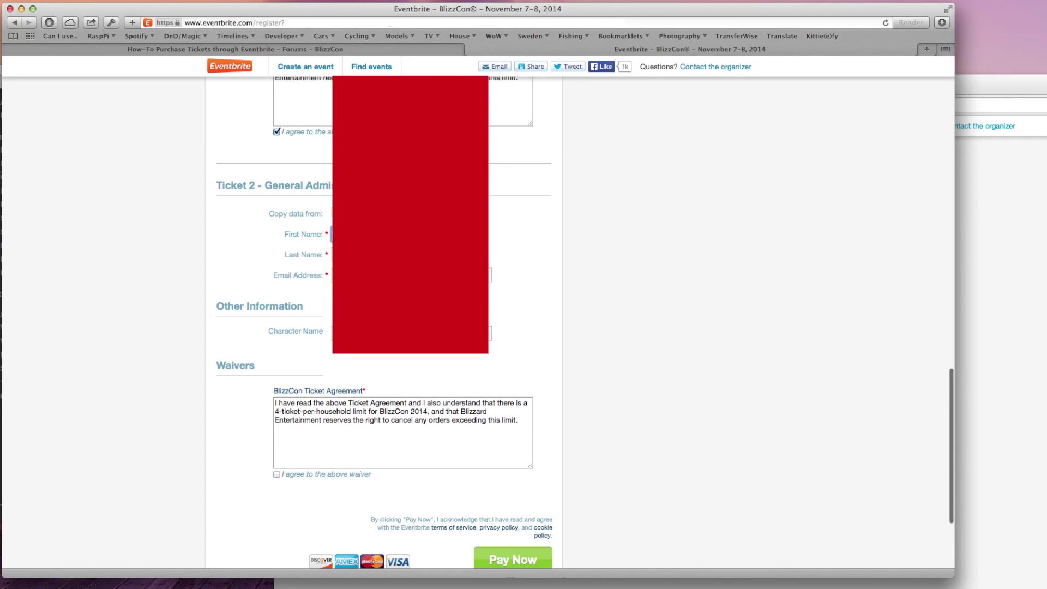
# Fill Ticket 2's email and Character Name, agree to its waiver, and pay.
pyautogui.press('Tab')
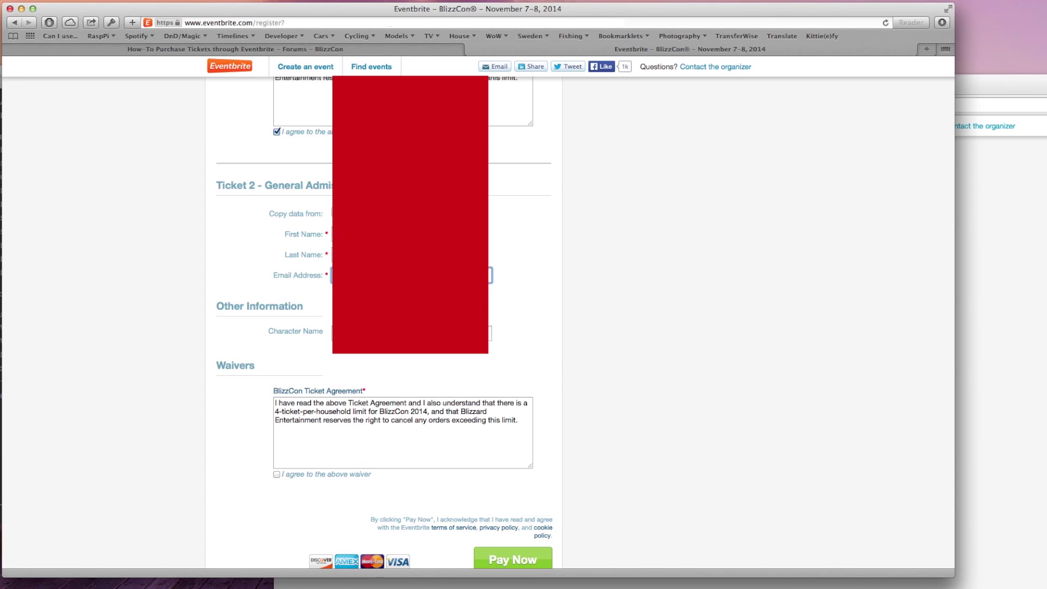
pyautogui.press('Tab')
pyautogui.scroll(-1, 322, 281)
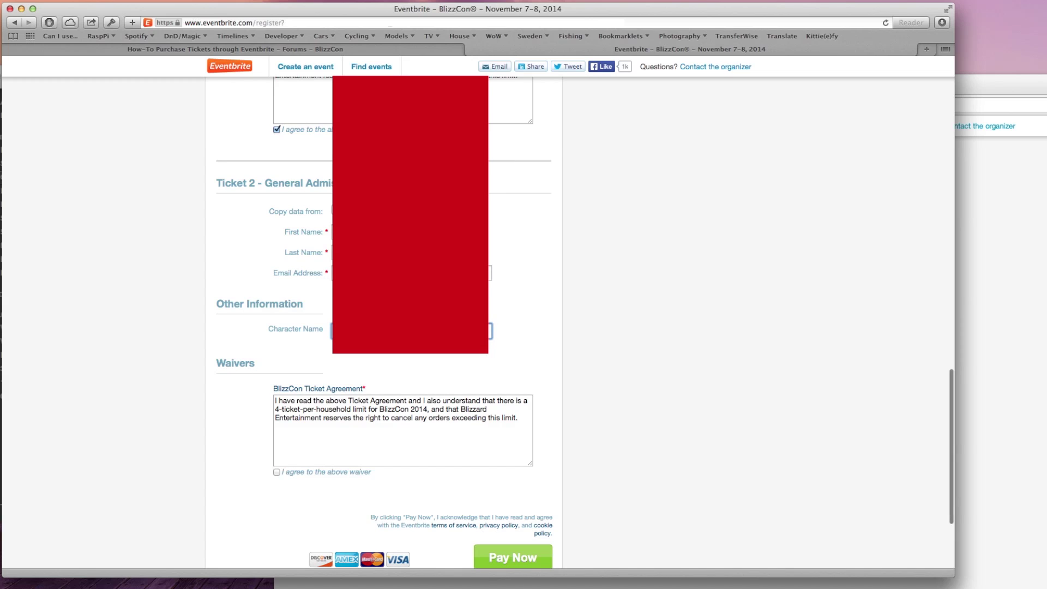
pyautogui.click(312, 472)
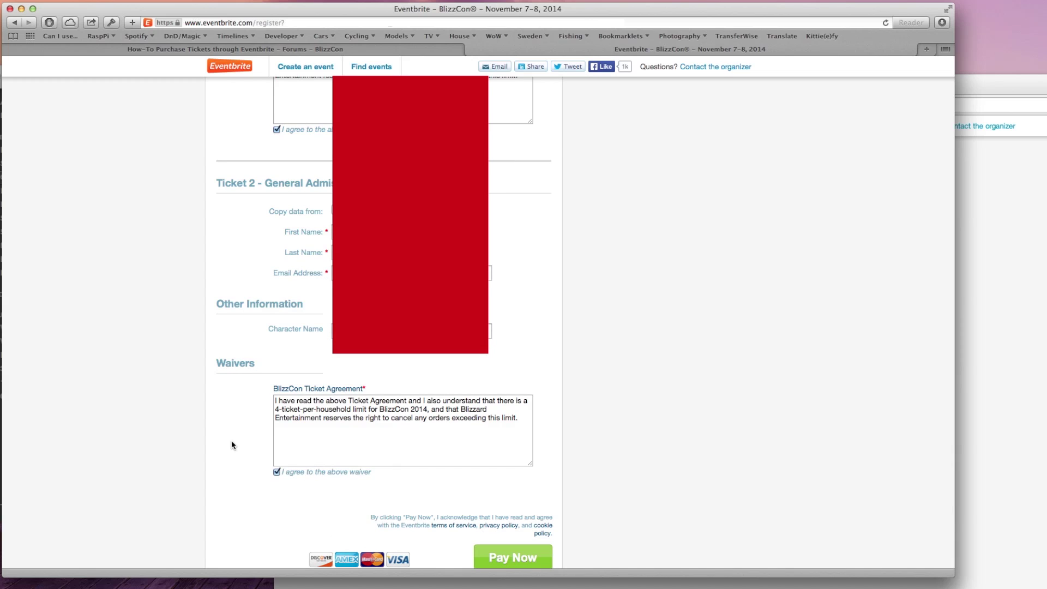
pyautogui.scroll(-5, 231, 440)
pyautogui.click(528, 413)
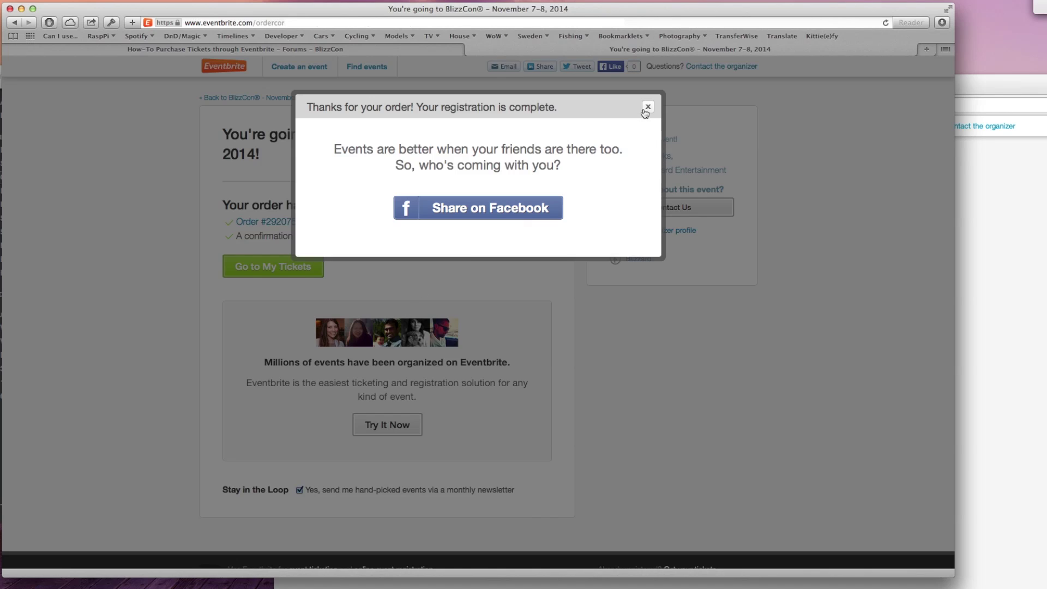
# Close the 'Share on Facebook' popup to reveal the BlizzCon confirmation page.
pyautogui.click(647, 107)
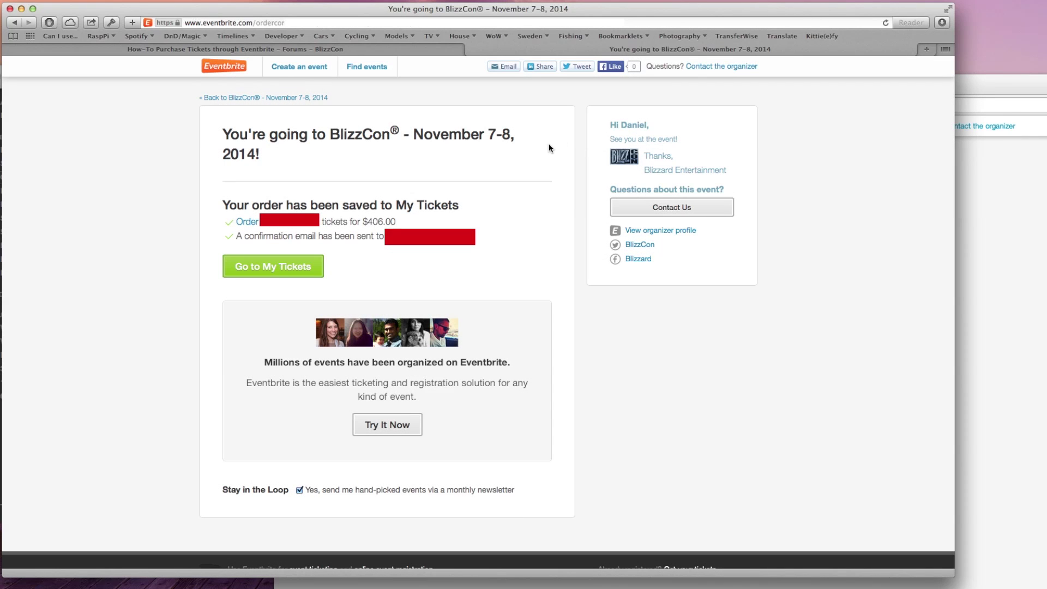